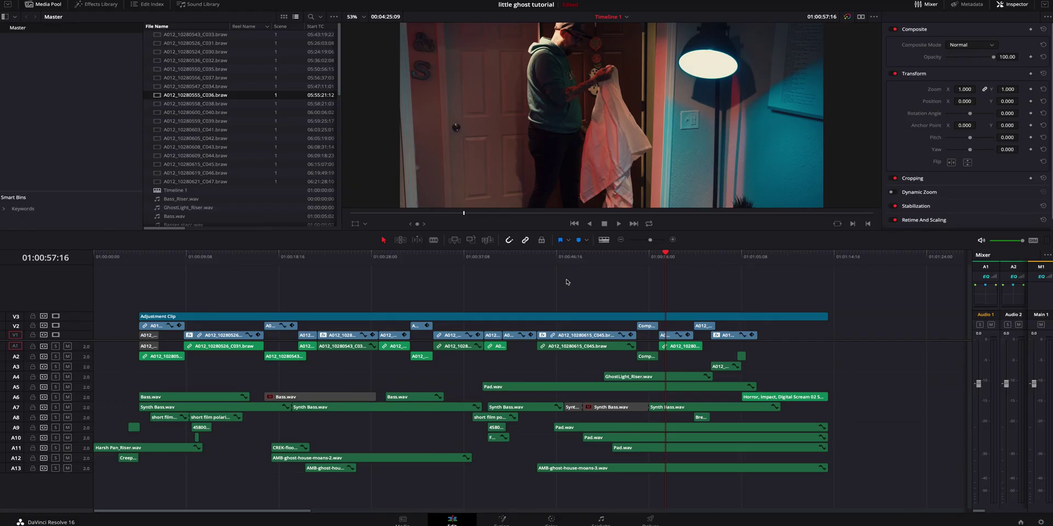
Jump the timeline to the ghost-under-sheet compound clip at 01:02:45:03
left_click(524, 256)
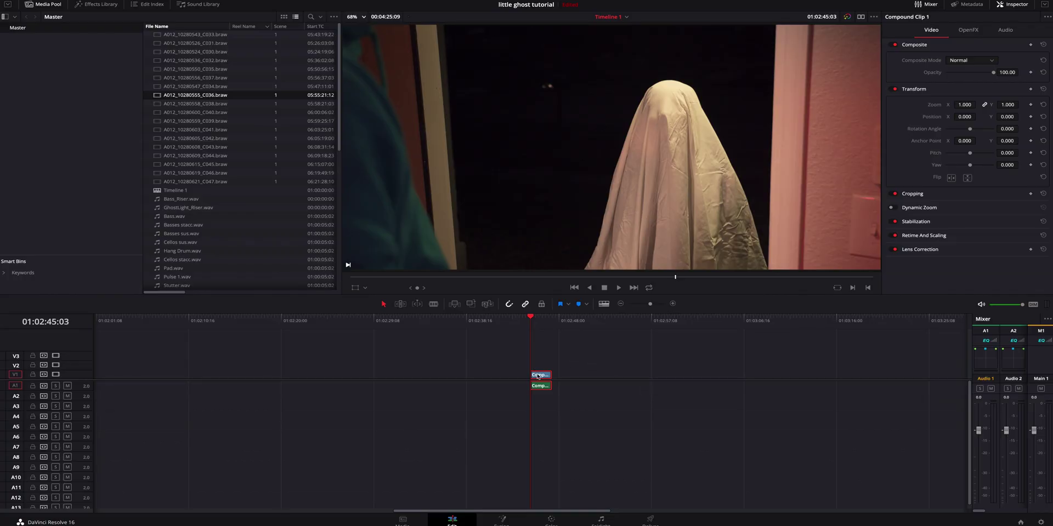
Decompose the ghost compound clip in place, then toggle track V2 off and back on
right_click(538, 376)
left_click(570, 159)
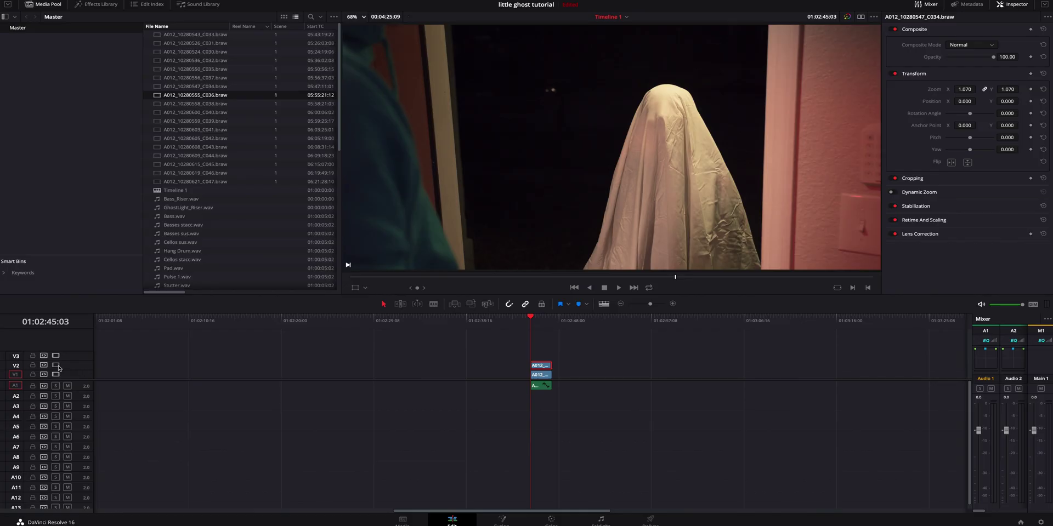
left_click(57, 366)
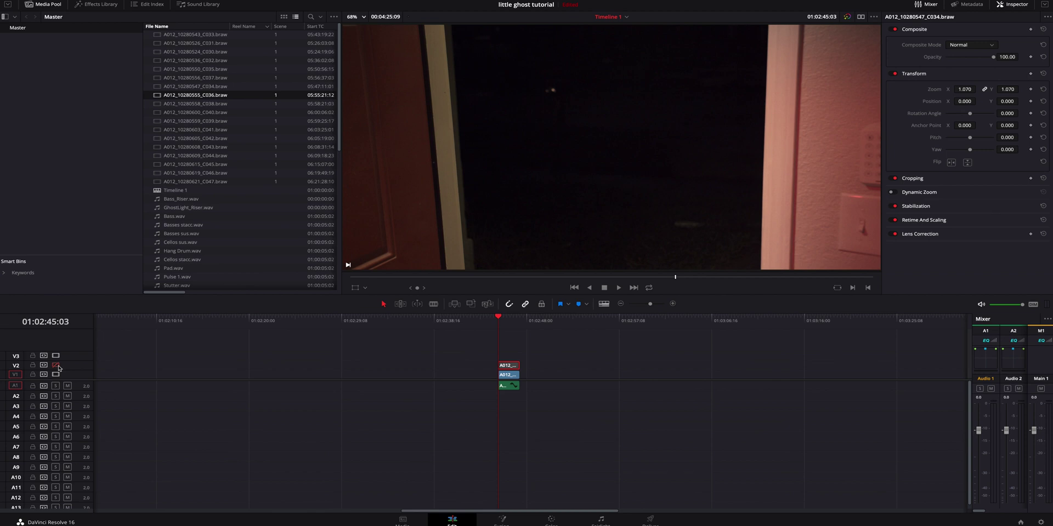
left_click(57, 366)
Open the ghost clip on the Color page and review node 03's existing tracked mask
key("shift+6")
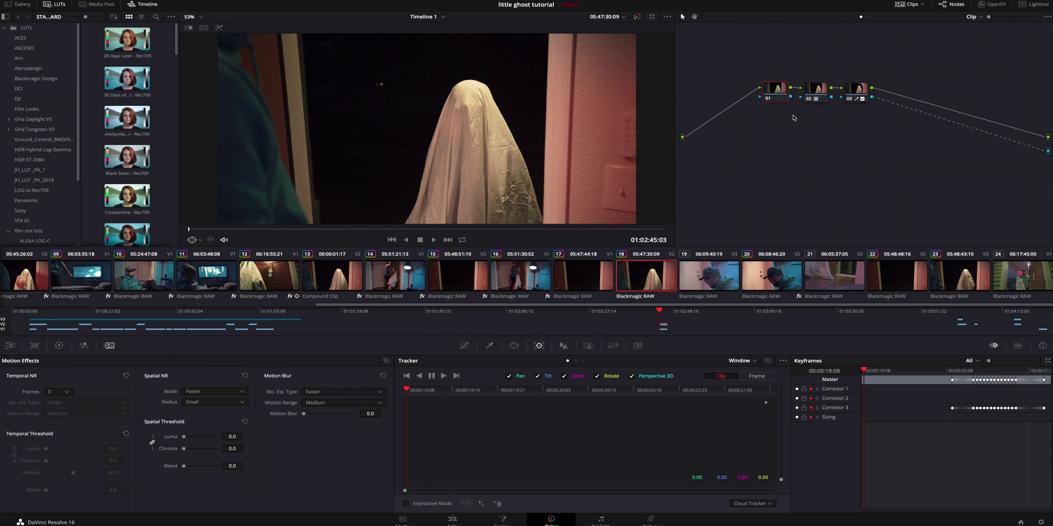
left_click(858, 89)
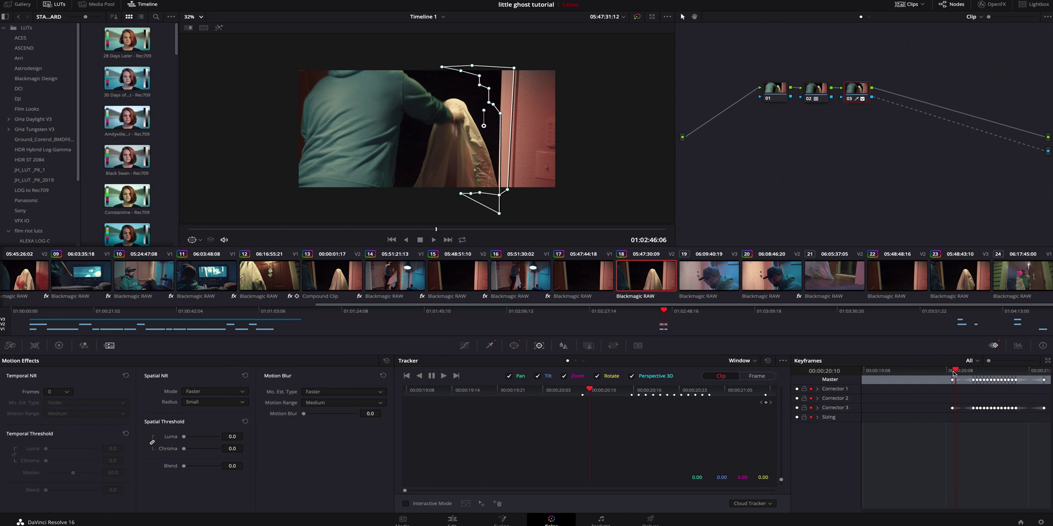
left_click_drag(960, 372, 953, 374)
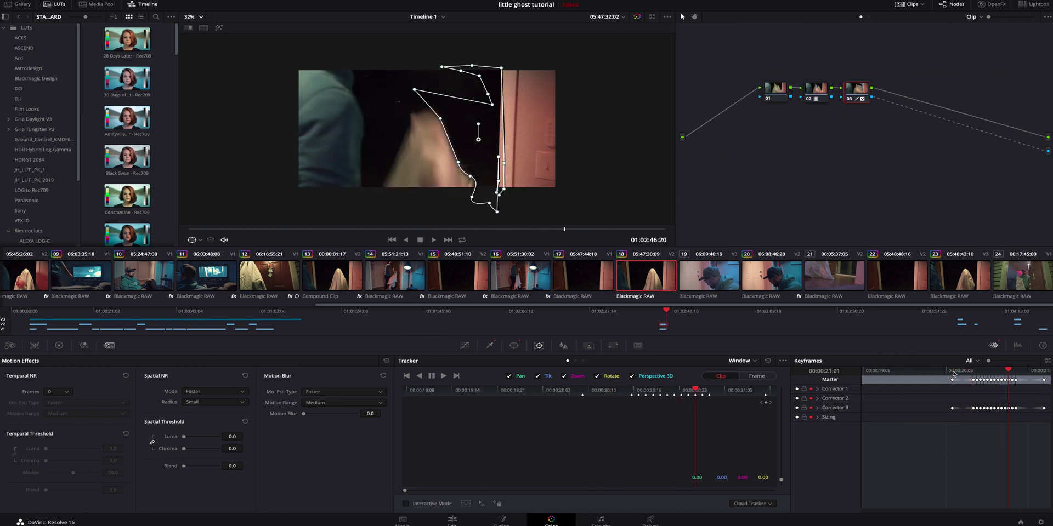
key("Down")
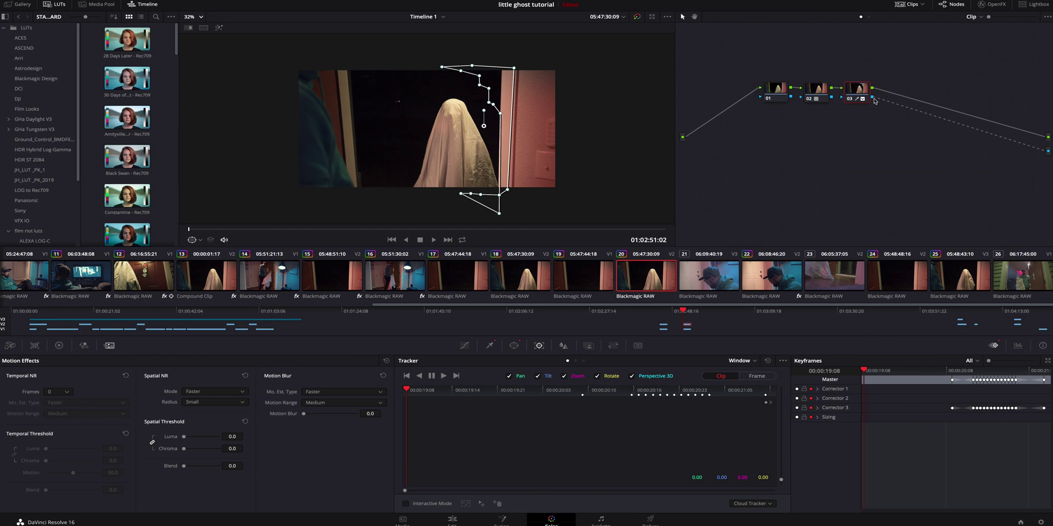
Delete the old node 03 and add a fresh serial node after node 02
key("Delete")
right_click(858, 116)
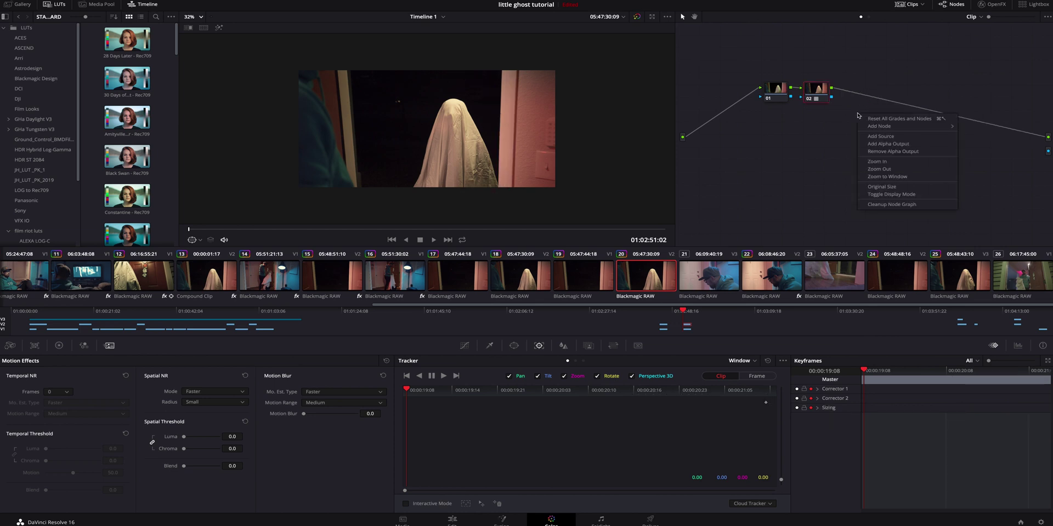
left_click(884, 144)
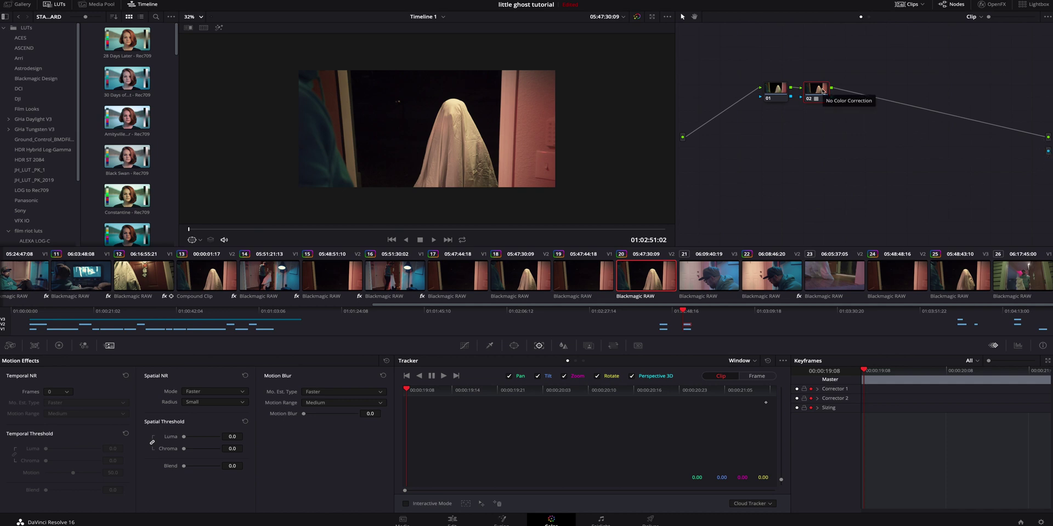
key("alt+s")
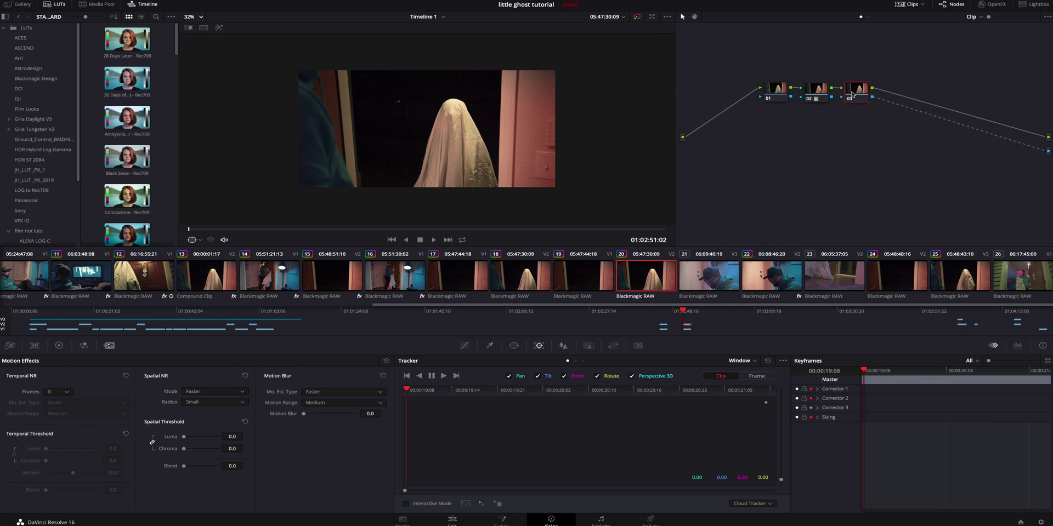
Draw a closed curve window tracing the ghost's right-hand edge on node 03 and enable it
left_click(514, 346)
left_click(413, 459)
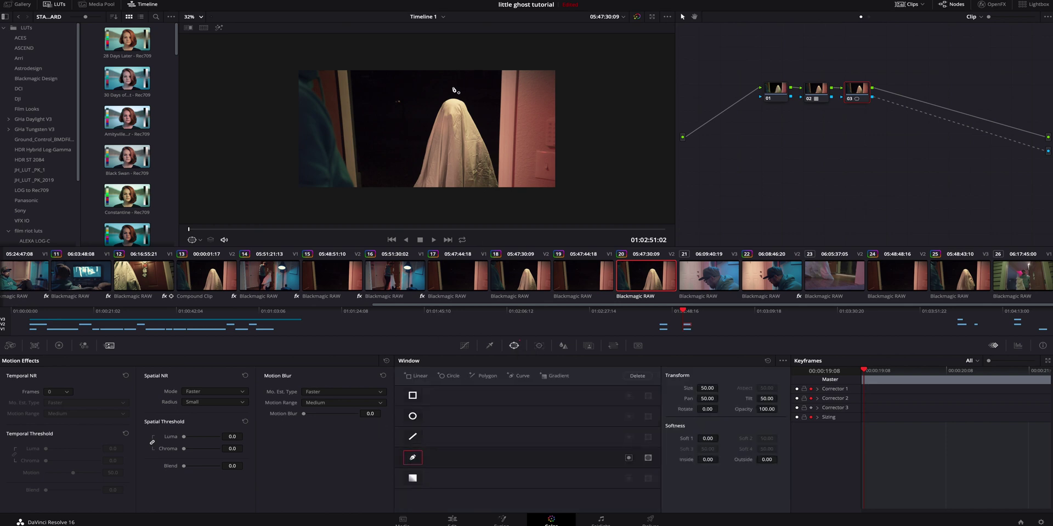
left_click(467, 97)
left_click(497, 160)
left_click(501, 187)
left_click(504, 197)
left_click(563, 199)
left_click(572, 55)
left_click(408, 76)
left_click(452, 87)
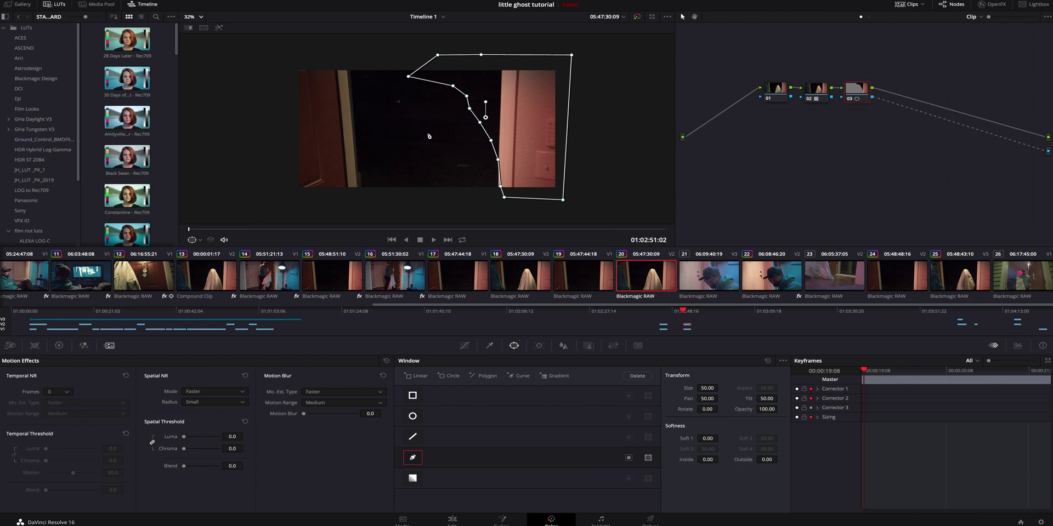
left_click(628, 457)
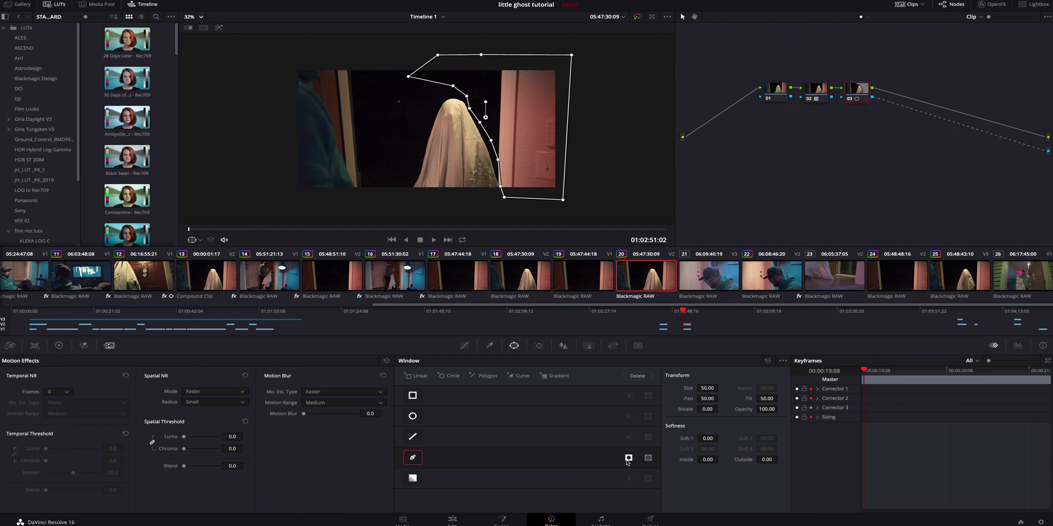
left_click_drag(976, 393, 958, 394)
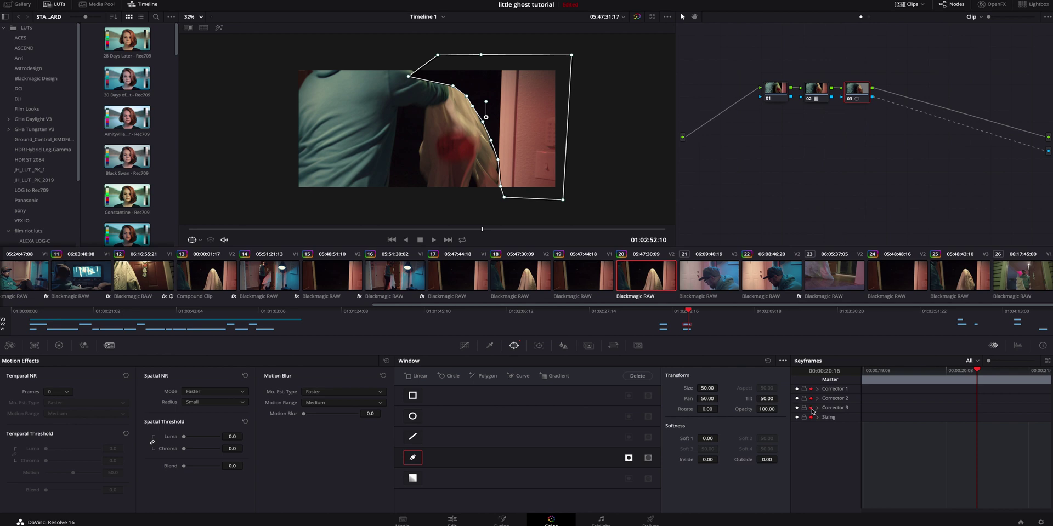
Keyframe the curve mask, step one frame ahead, and reshape its edge and bottom corner to follow the sheet
left_click(492, 143)
key("Right")
left_click_drag(484, 122, 488, 120)
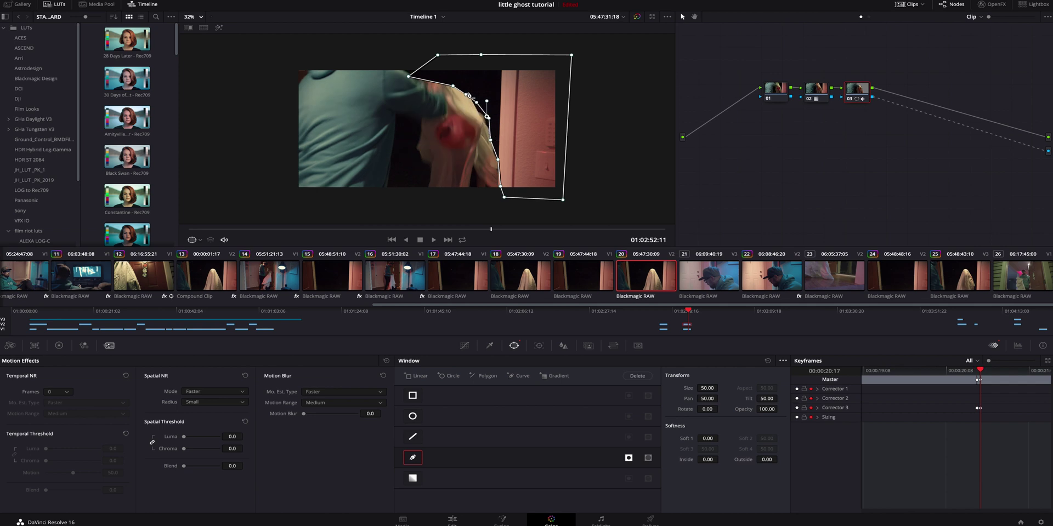
left_click_drag(505, 199, 468, 193)
left_click(488, 188)
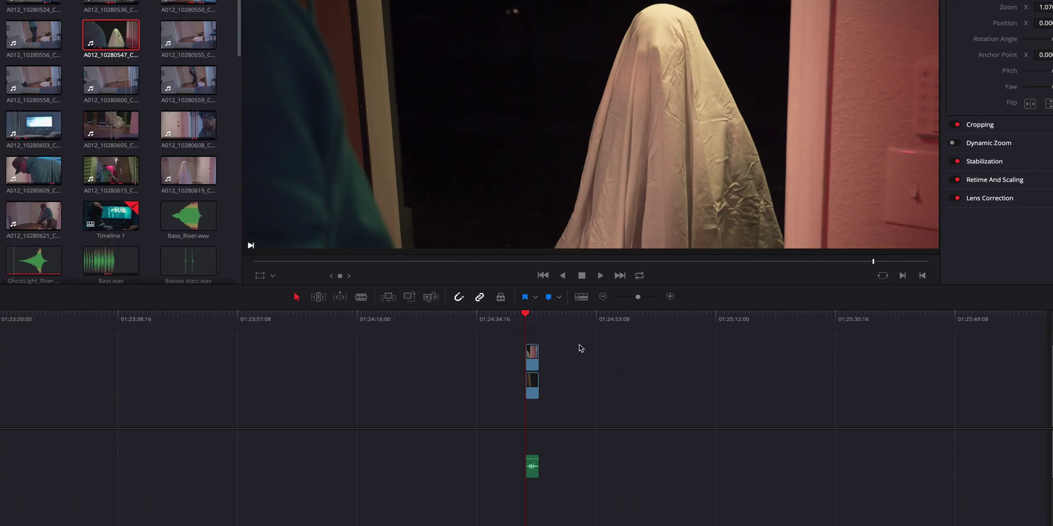
Select both ghost video layers and the audio clip and create Compound Clip 2
left_click_drag(516, 468, 516, 470)
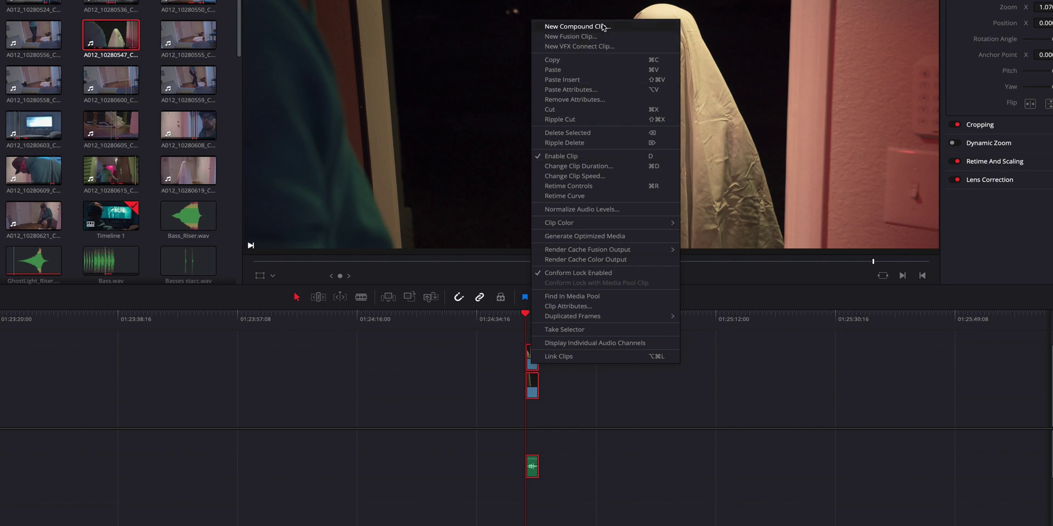
left_click(602, 26)
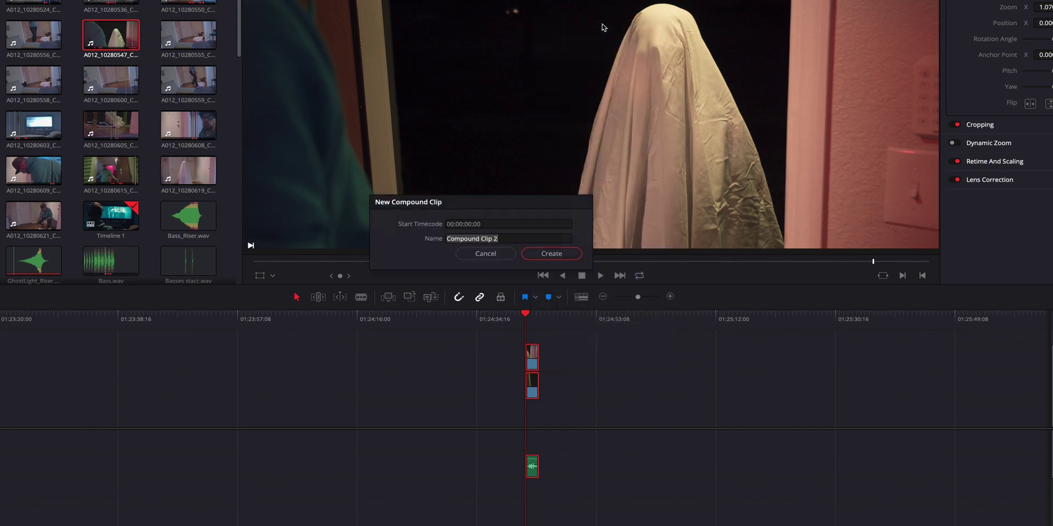
left_click(570, 255)
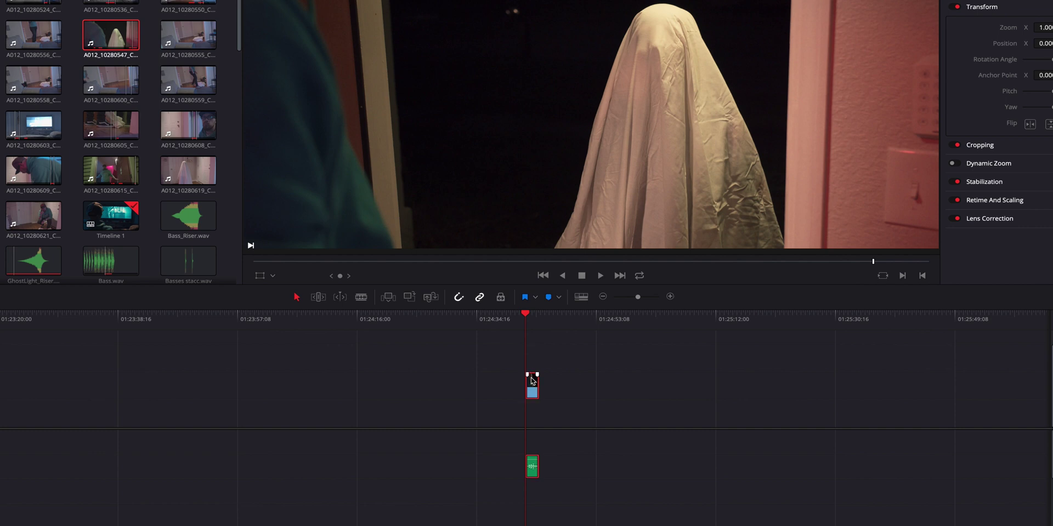